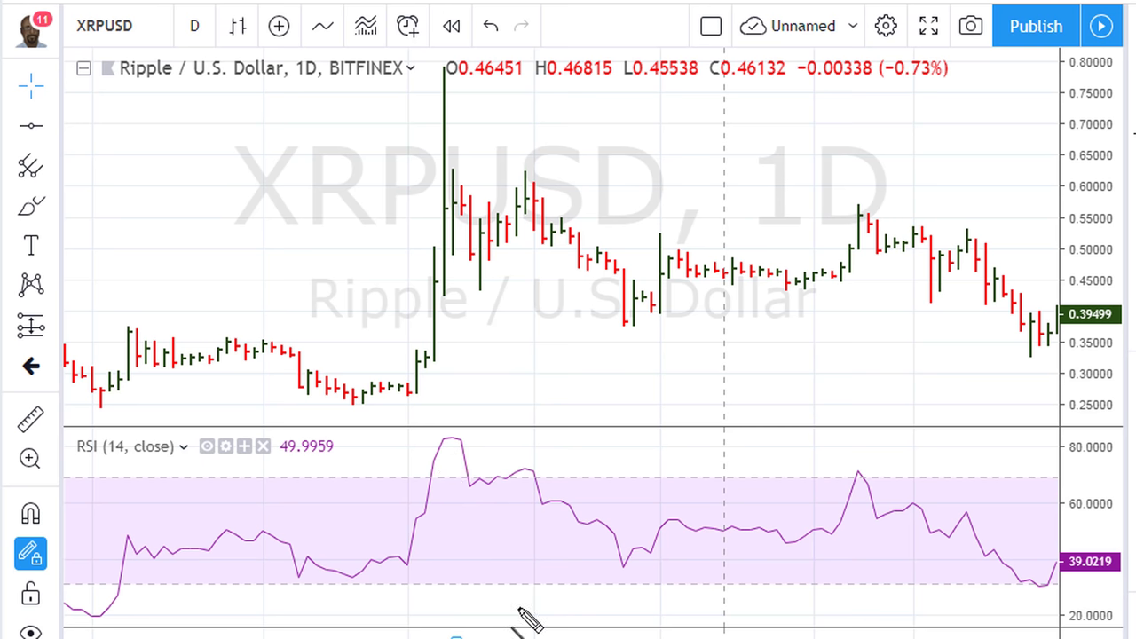
left_click_drag(451, 439, 639, 448)
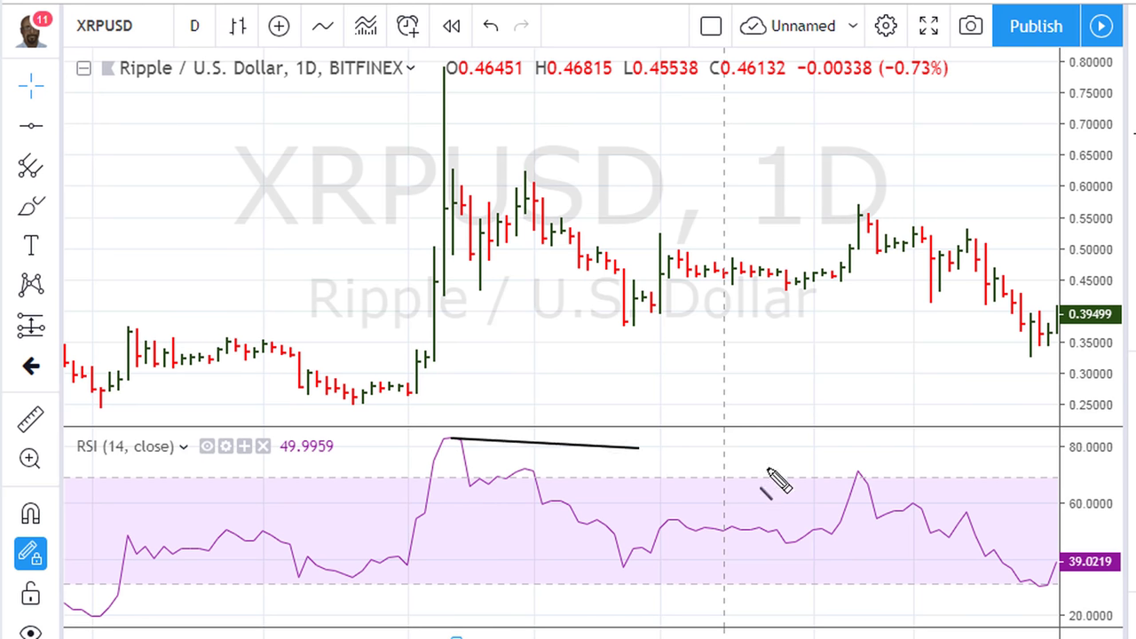
left_click(1070, 491)
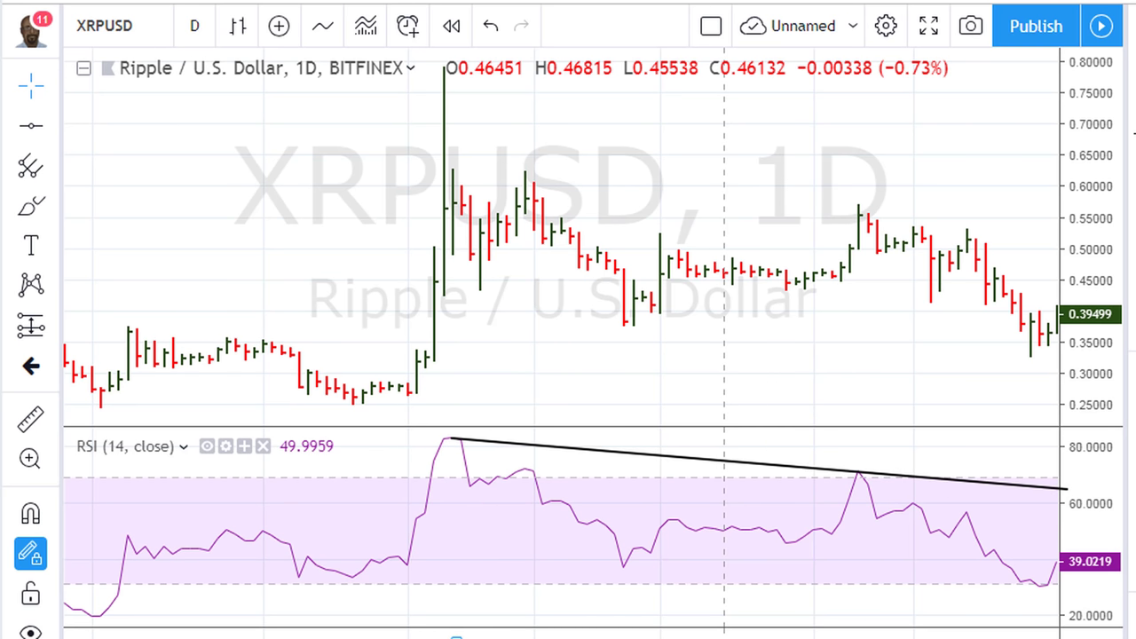
left_click_drag(443, 433, 471, 447)
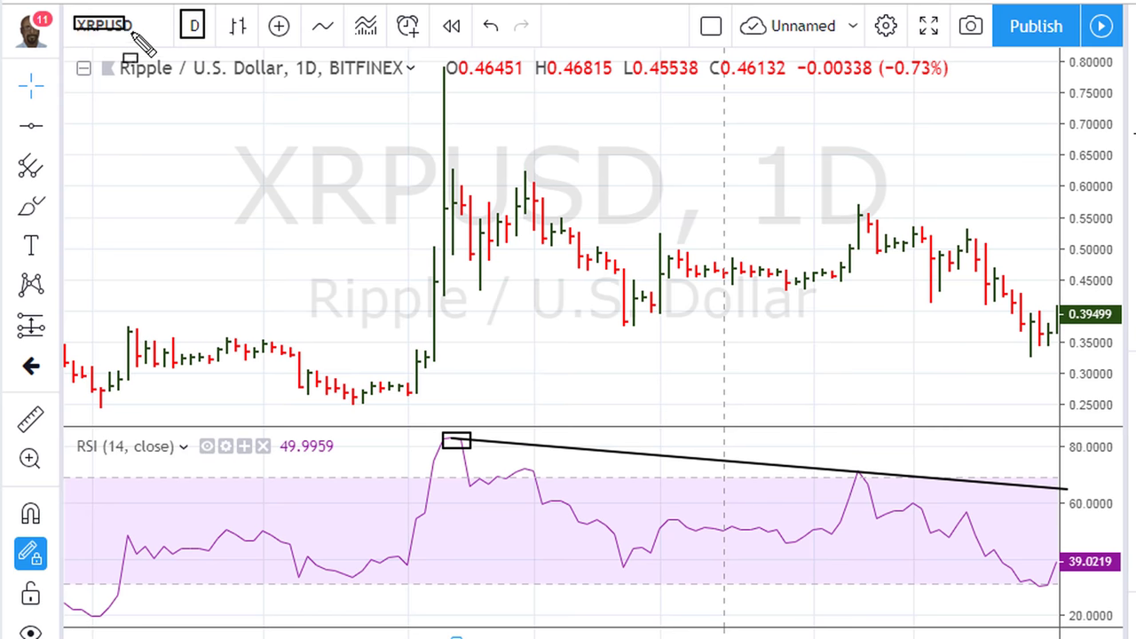
key("Escape")
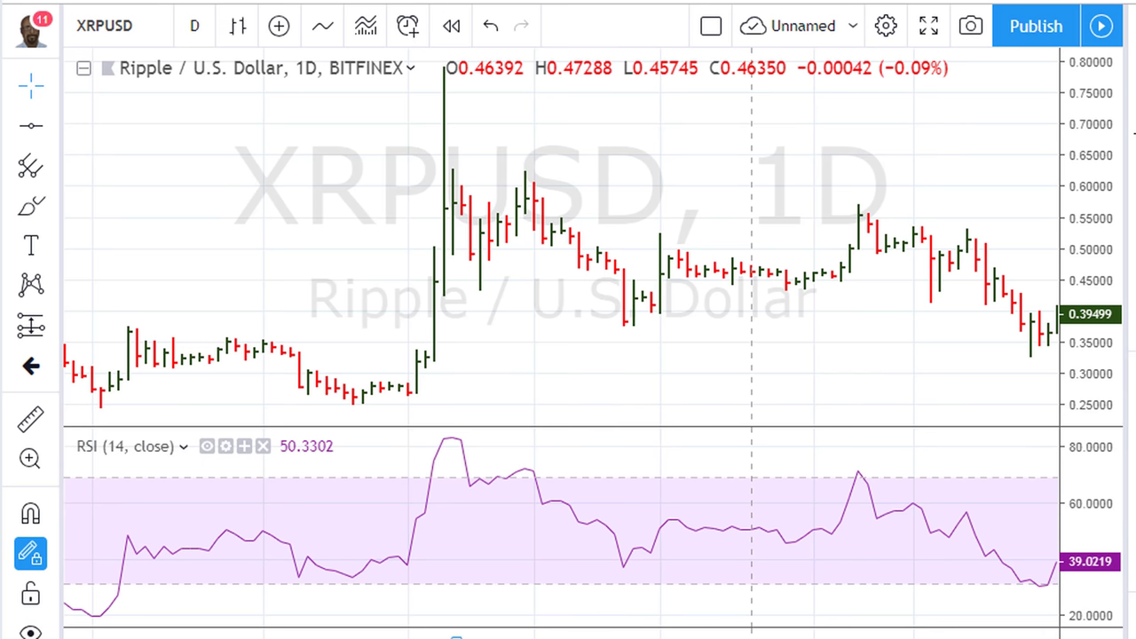
Draw a black trendline from the highest RSI peak across the later overbought peak and box its starting point.
left_click(451, 439)
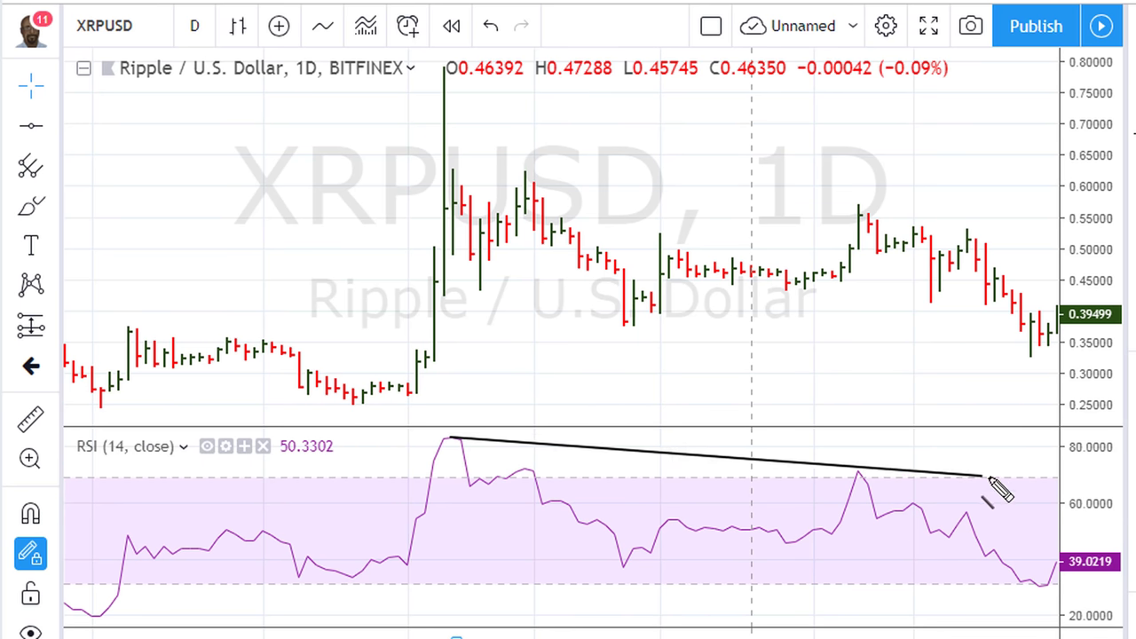
left_click(1051, 489)
left_click_drag(444, 435, 466, 443)
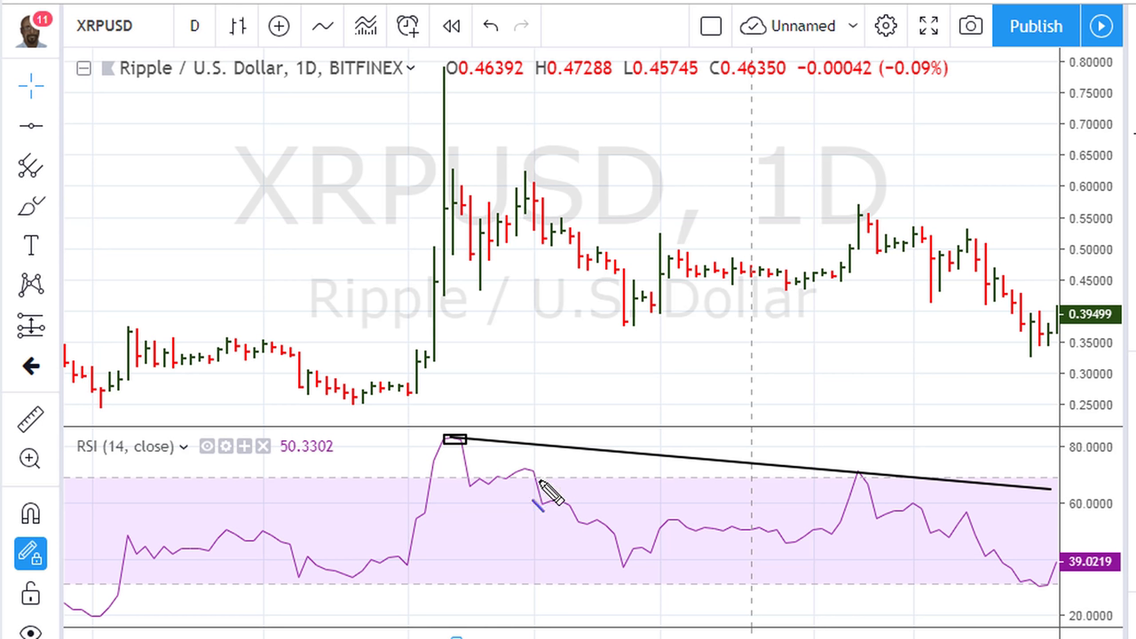
Add a blue trendline with a boxed start from the second RSI peak, and retrace the black trendline.
mouse_move(524, 469)
left_mouse_down()
mouse_move(1076, 489)
mouse_move(1072, 477)
left_mouse_up()
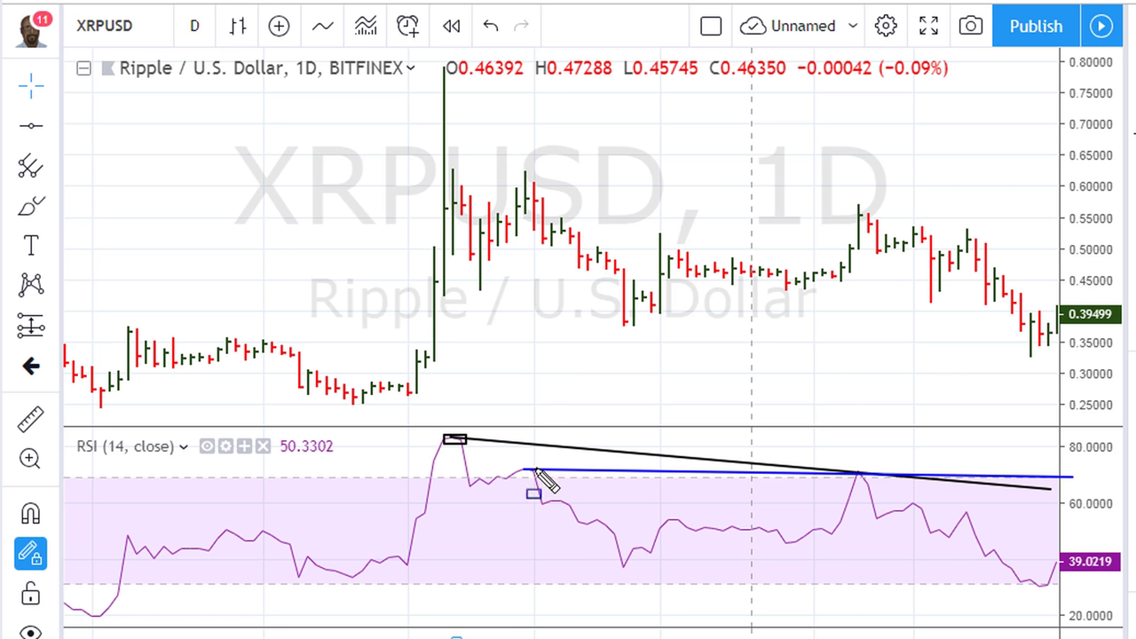
left_click_drag(517, 462, 542, 480)
left_click_drag(452, 437, 1080, 492)
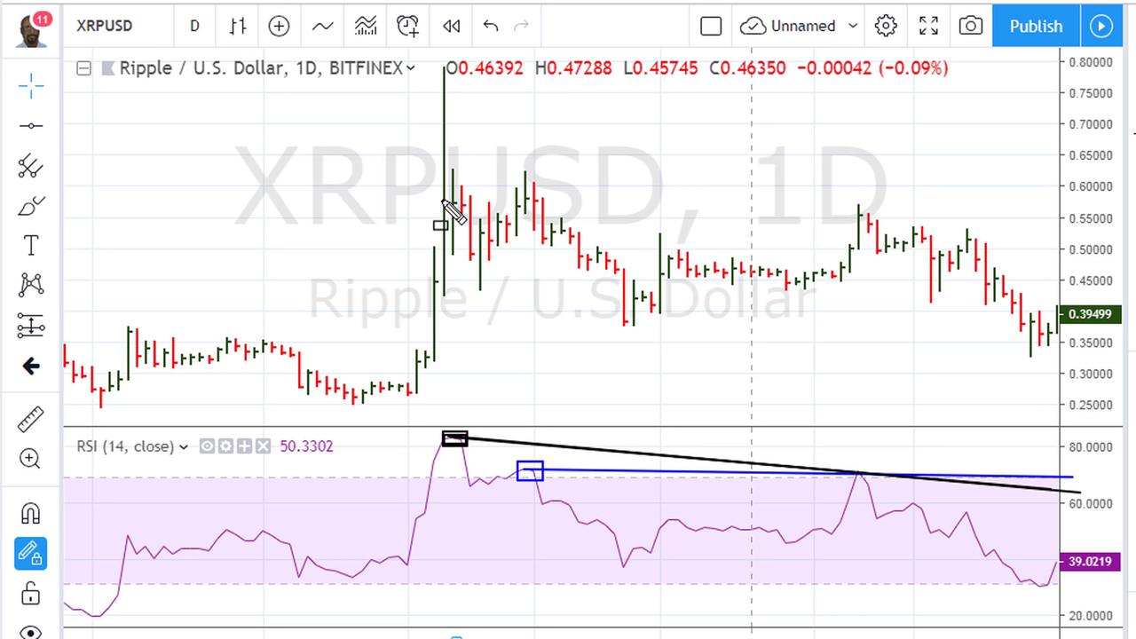
Box the price bars matching the two RSI peaks in black and blue, and circle the blue marks on price and RSI.
mouse_move(465, 214)
left_mouse_down()
mouse_move(473, 202)
mouse_move(471, 212)
left_mouse_up()
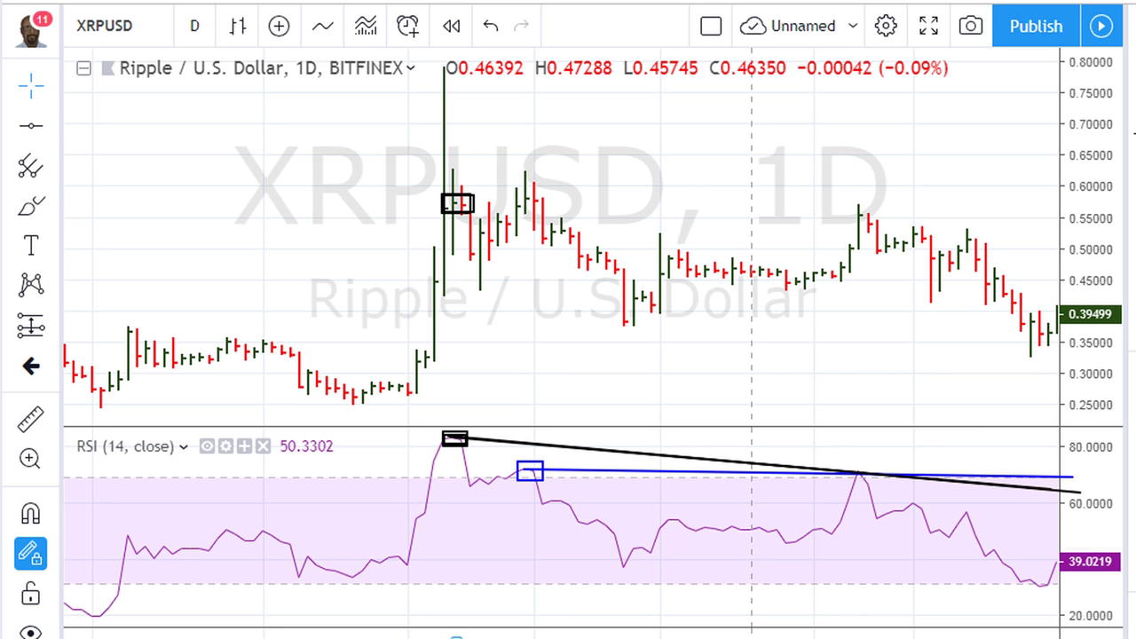
left_click_drag(518, 193, 542, 208)
mouse_move(508, 189)
left_mouse_down()
mouse_move(533, 176)
mouse_move(551, 216)
mouse_move(524, 227)
mouse_move(506, 210)
mouse_move(507, 188)
left_mouse_up()
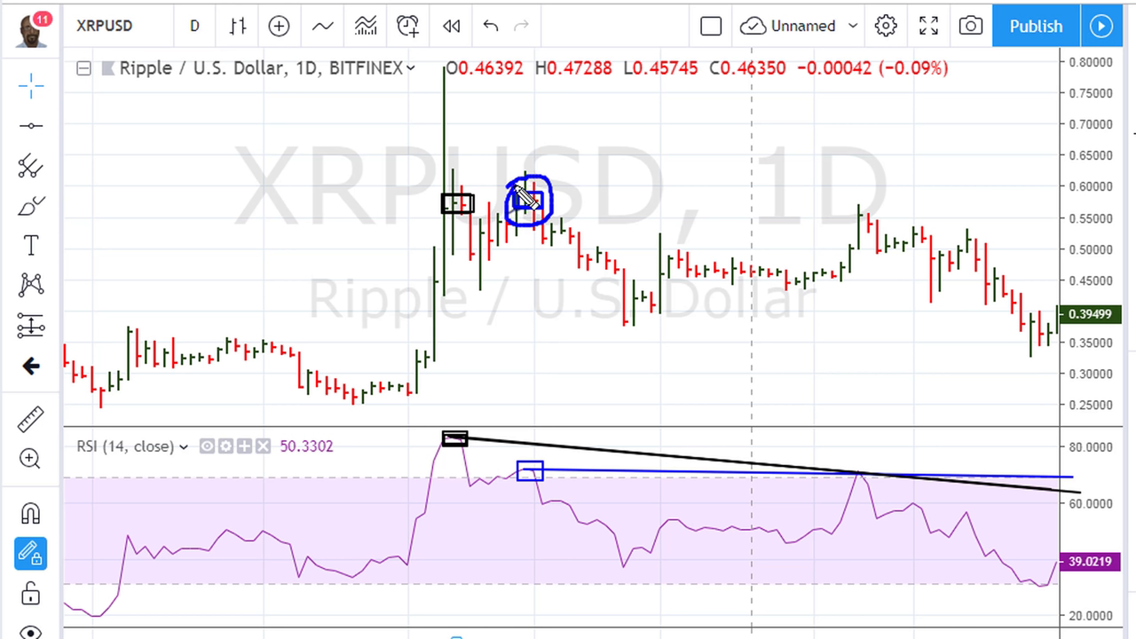
mouse_move(511, 459)
left_mouse_down()
mouse_move(549, 453)
mouse_move(558, 478)
mouse_move(532, 502)
mouse_move(509, 484)
mouse_move(520, 454)
mouse_move(552, 448)
left_mouse_up()
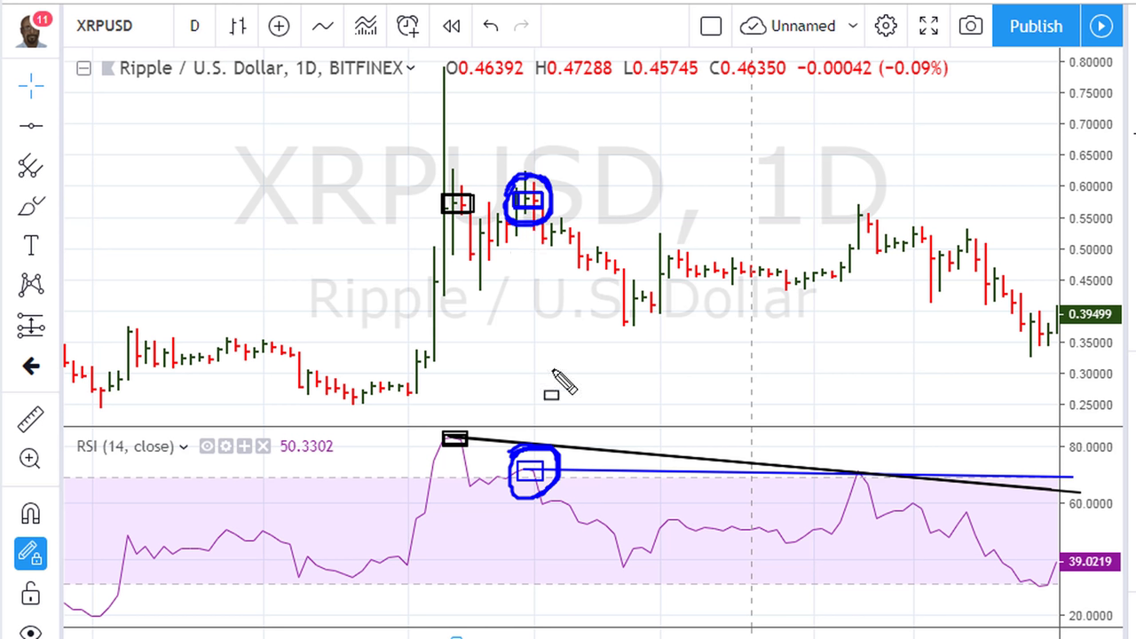
left_click_drag(435, 194, 471, 212)
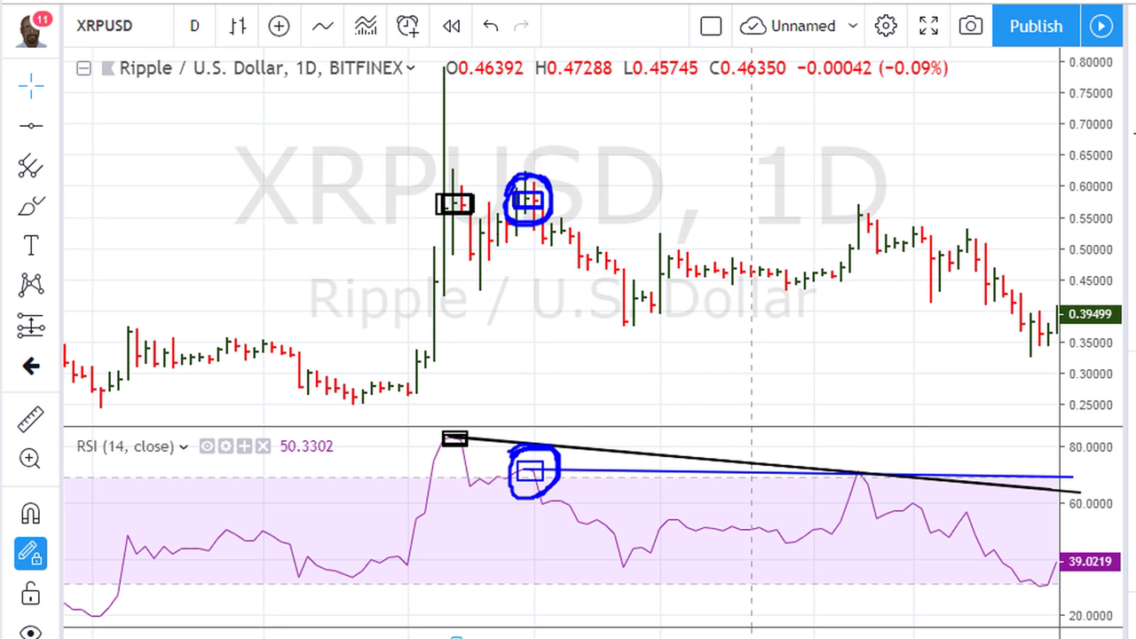
Retrace the blue RSI trendline and clear all annotations from the chart.
left_click_drag(544, 479, 1090, 487)
left_click_drag(883, 431, 890, 437)
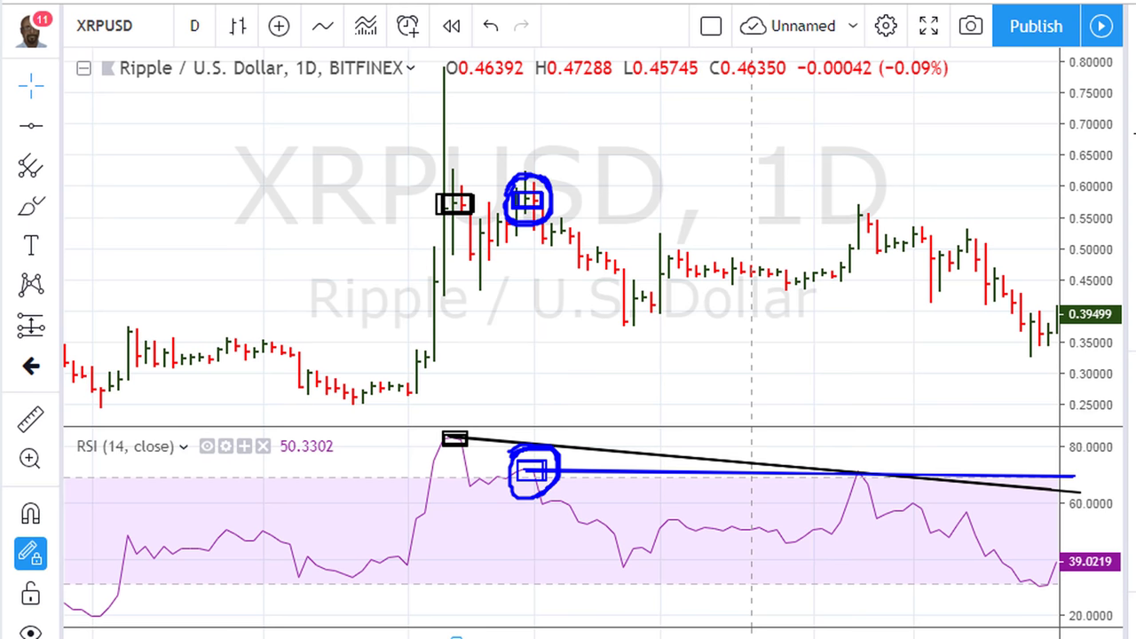
key("Escape")
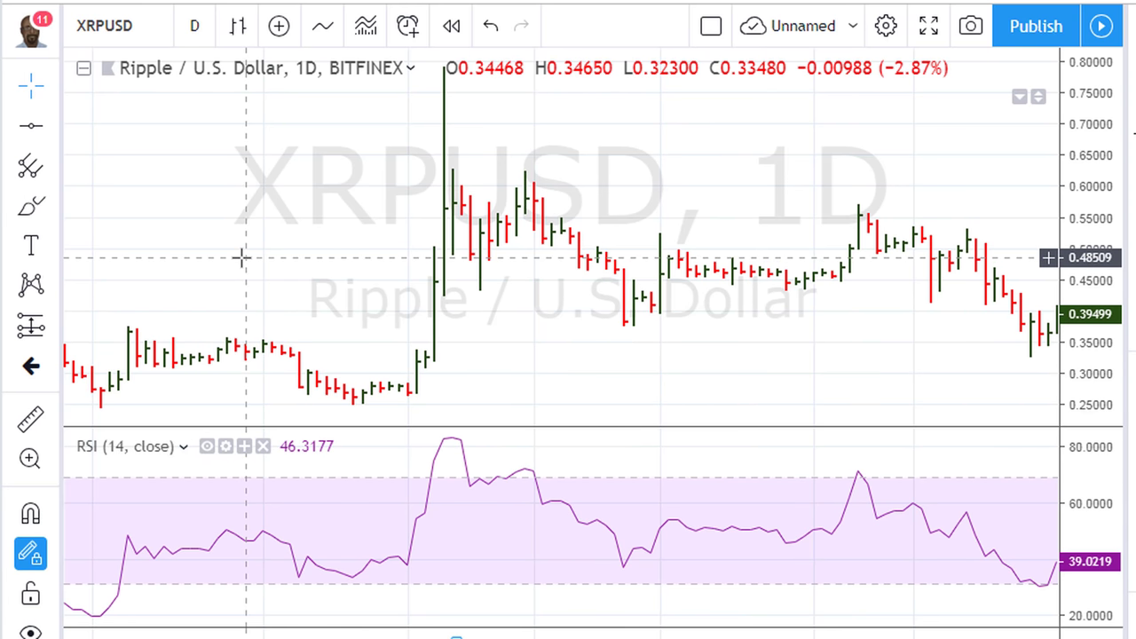
Draw a black RSI trendline from the highest peak through the lower peak before the final decline, boxing both peaks.
scroll(242, 257, "down", 2)
scroll(239, 257, "down", 5)
left_click_drag(477, 251, 331, 243)
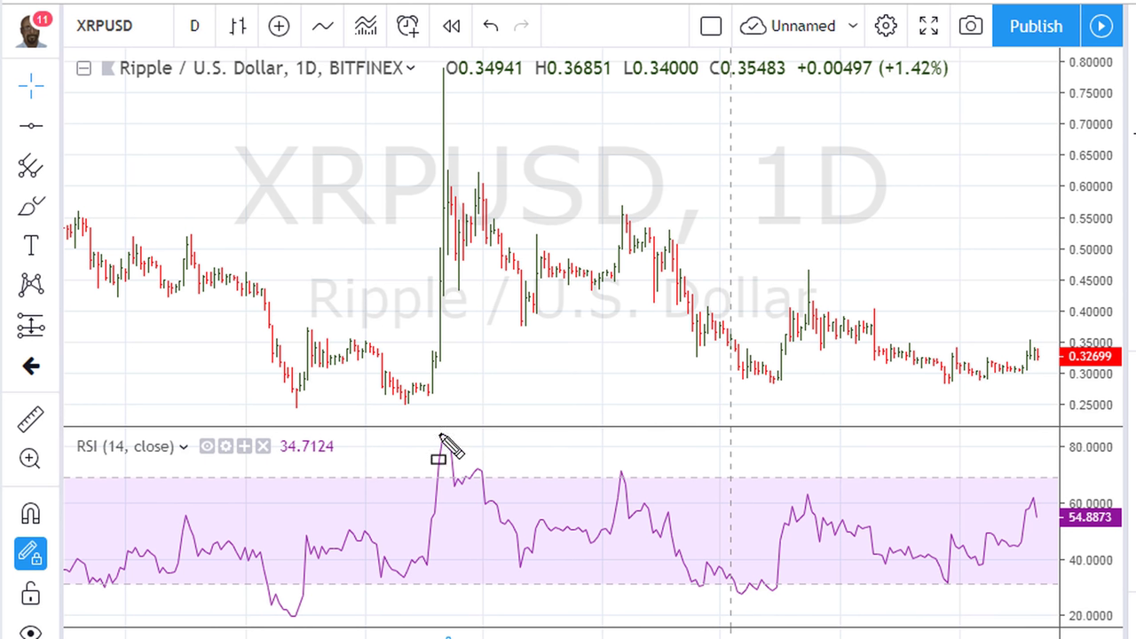
key("l")
left_click(448, 440)
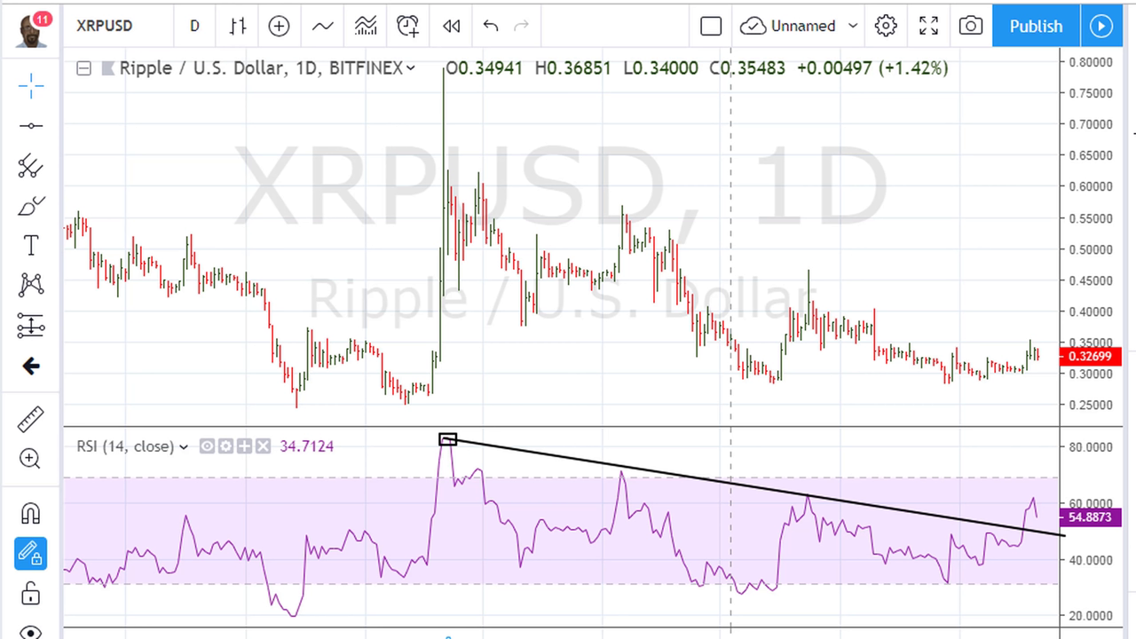
left_click(807, 497)
Box the second RSI peak and its price bars in blue, and draw a blue trendline from that peak to the latest RSI high.
left_click(492, 479)
left_click(479, 197)
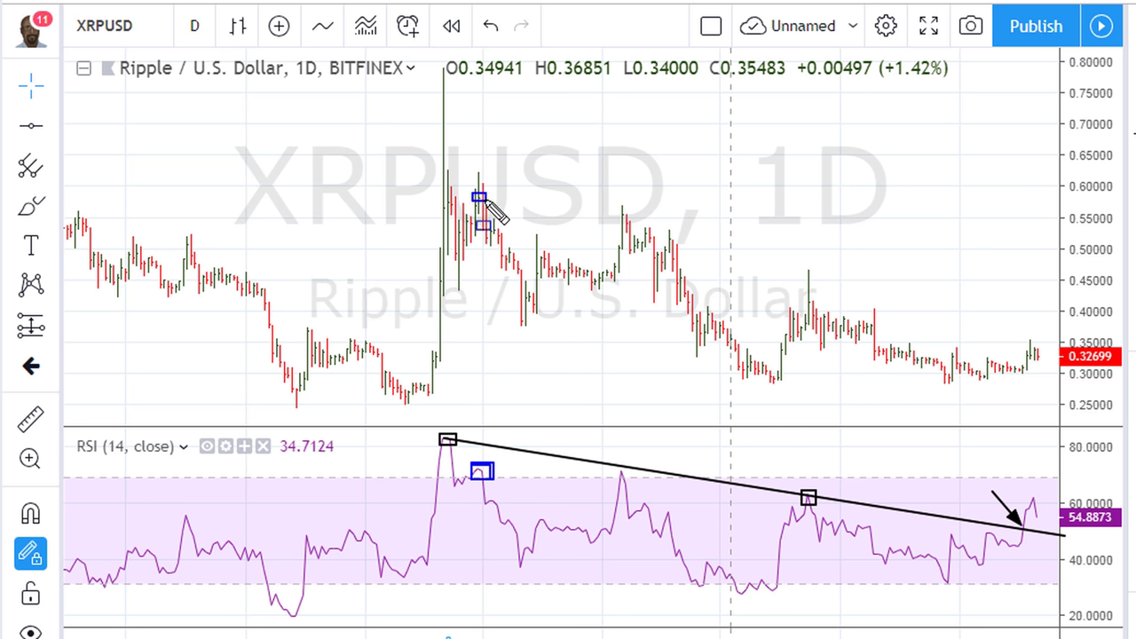
left_click(477, 471)
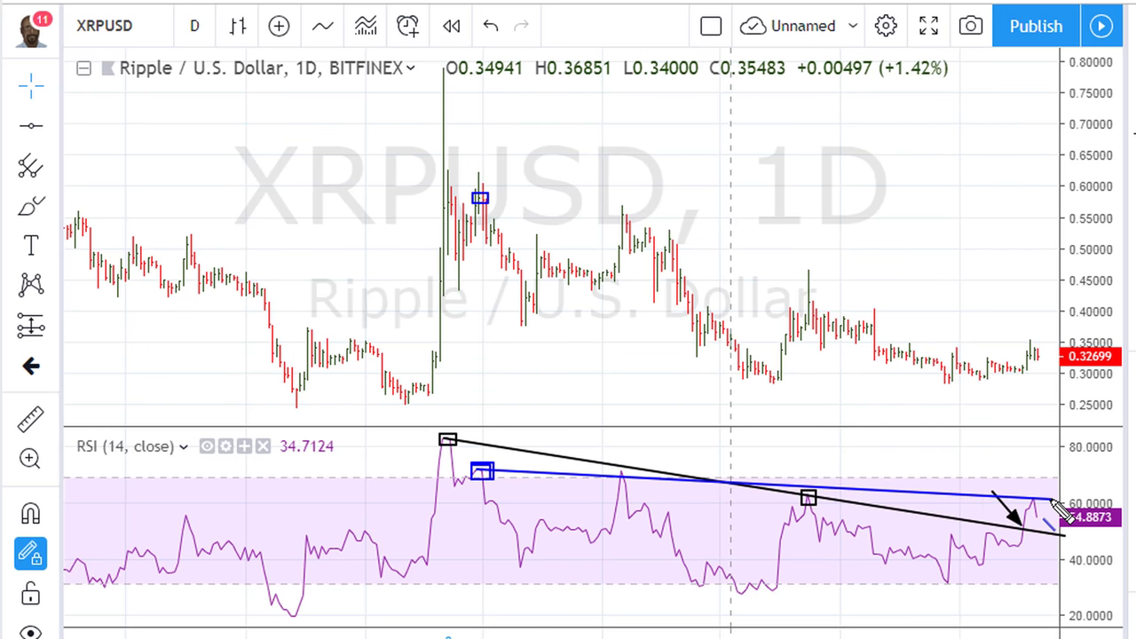
left_click(1053, 498)
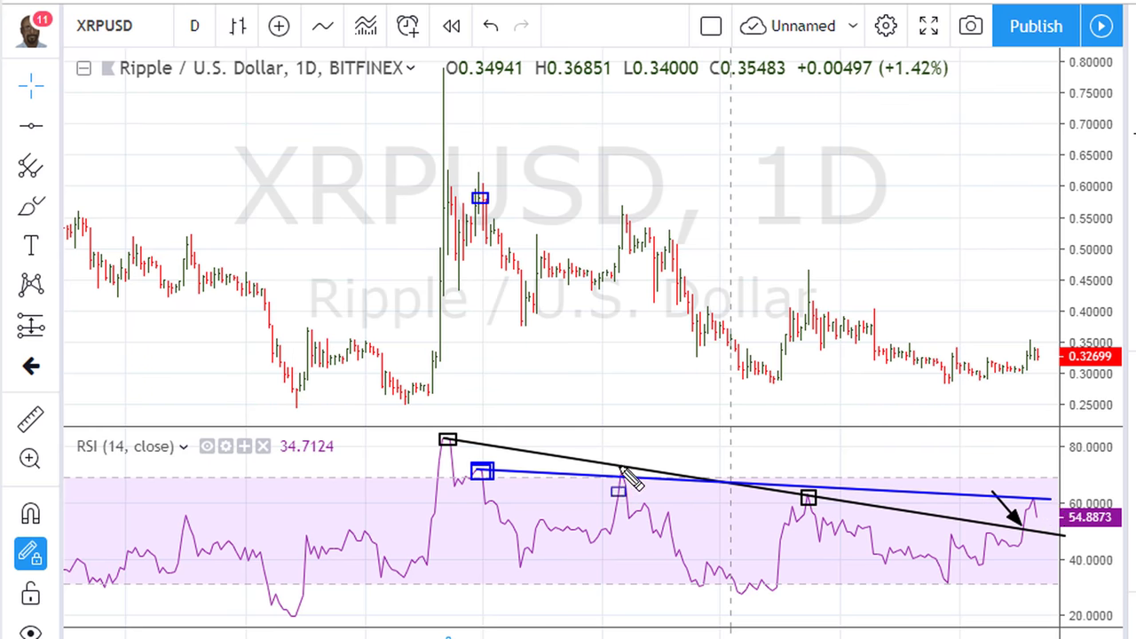
Box the two later RSI peaks touching the blue trendline and point a blue arrow at the latest one.
left_click_drag(614, 471, 632, 482)
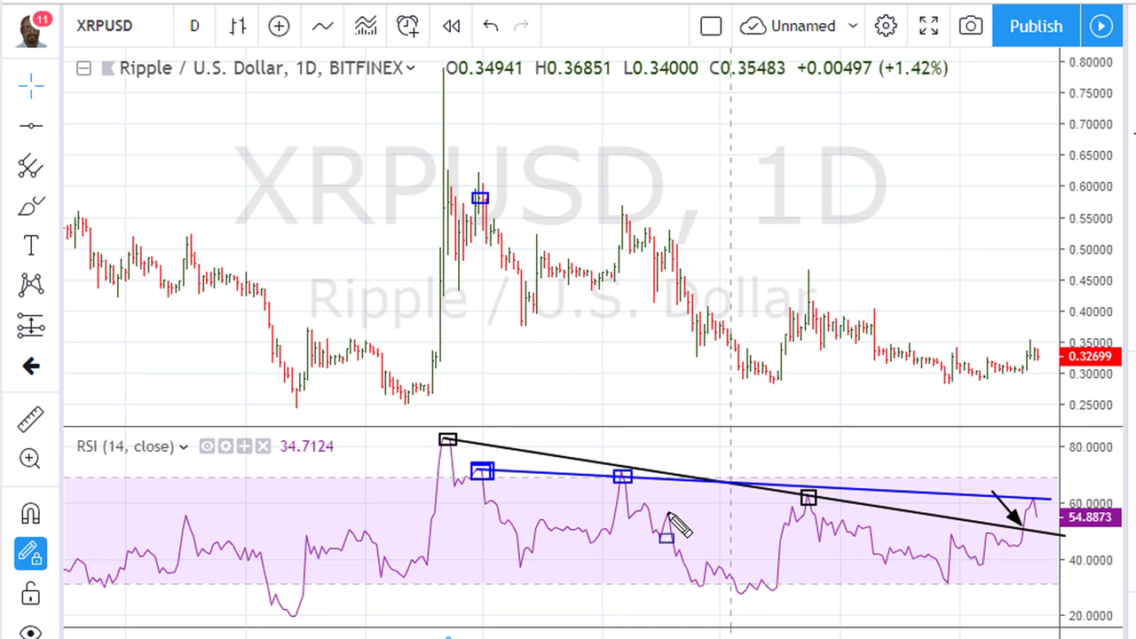
left_click_drag(1030, 494, 1043, 507)
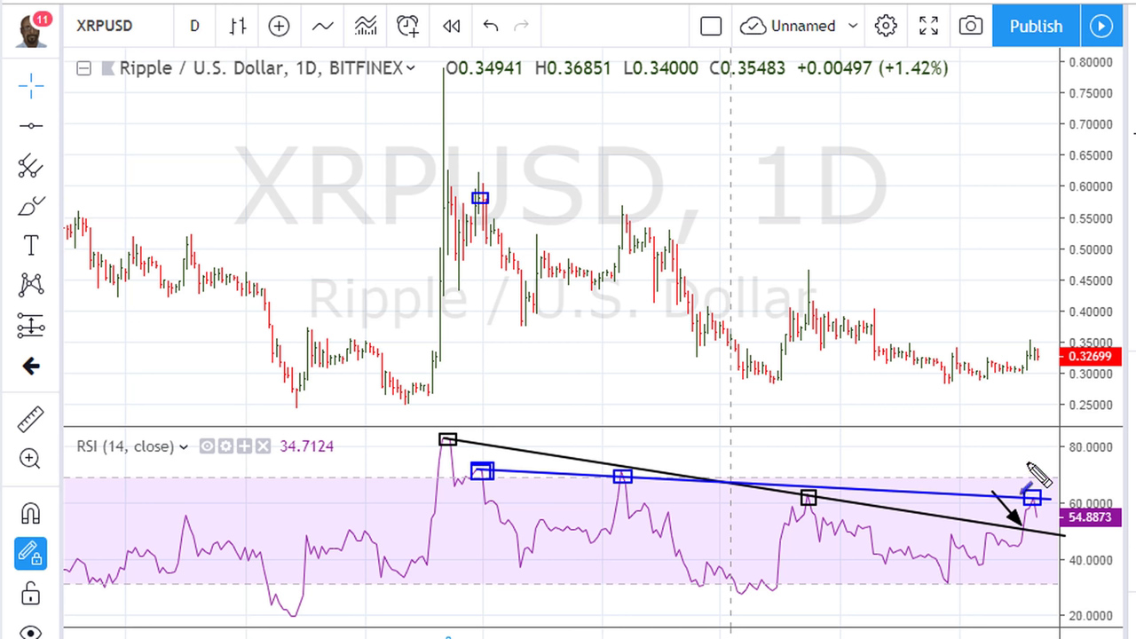
left_click_drag(1045, 456, 1037, 496)
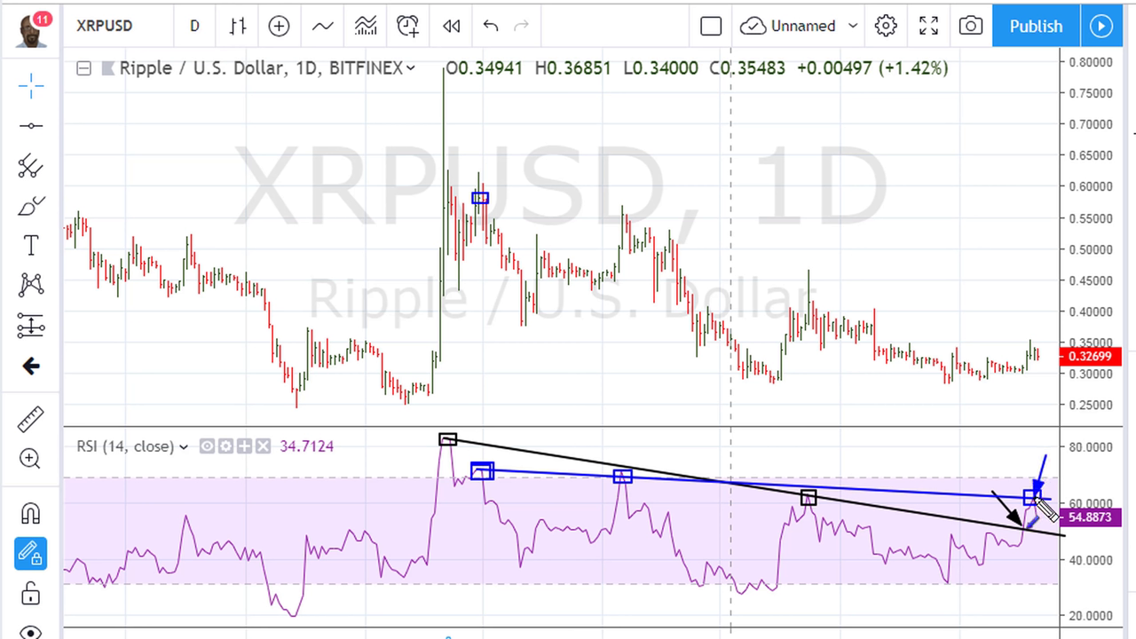
Point a blue arrow at the latest price bars and re-box the blue trendline's starting peak on price and RSI.
left_click_drag(1047, 311, 1037, 346)
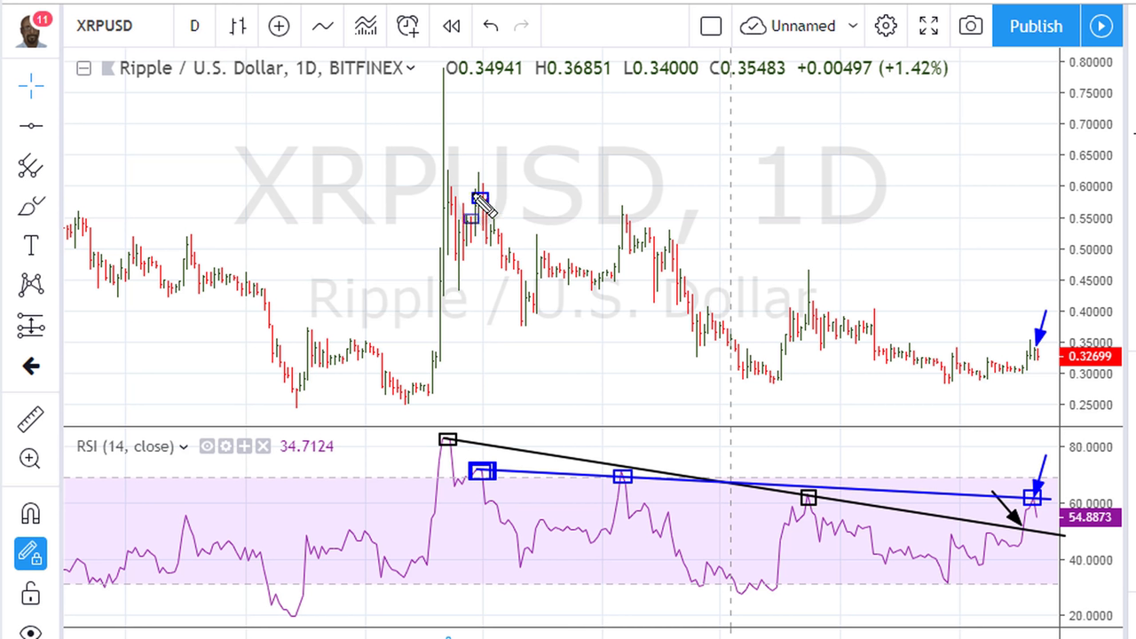
left_click_drag(471, 192, 493, 203)
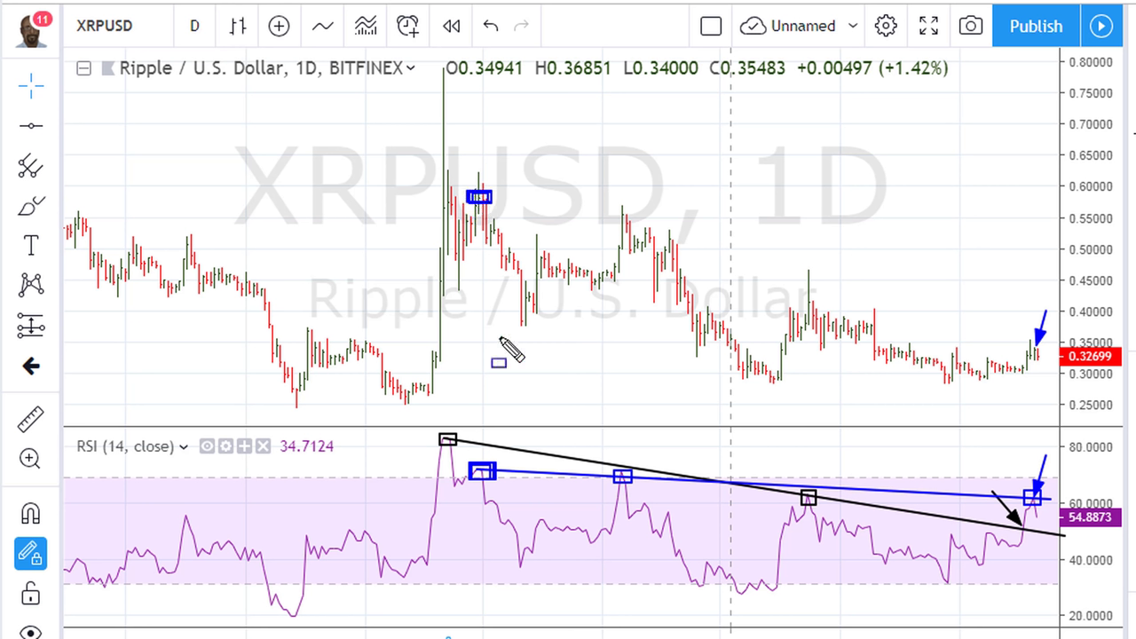
left_click_drag(472, 463, 494, 479)
Box the black trendline's second peak in red on RSI and price, and extend a horizontal red line from the RSI peak.
left_click_drag(809, 502, 827, 520)
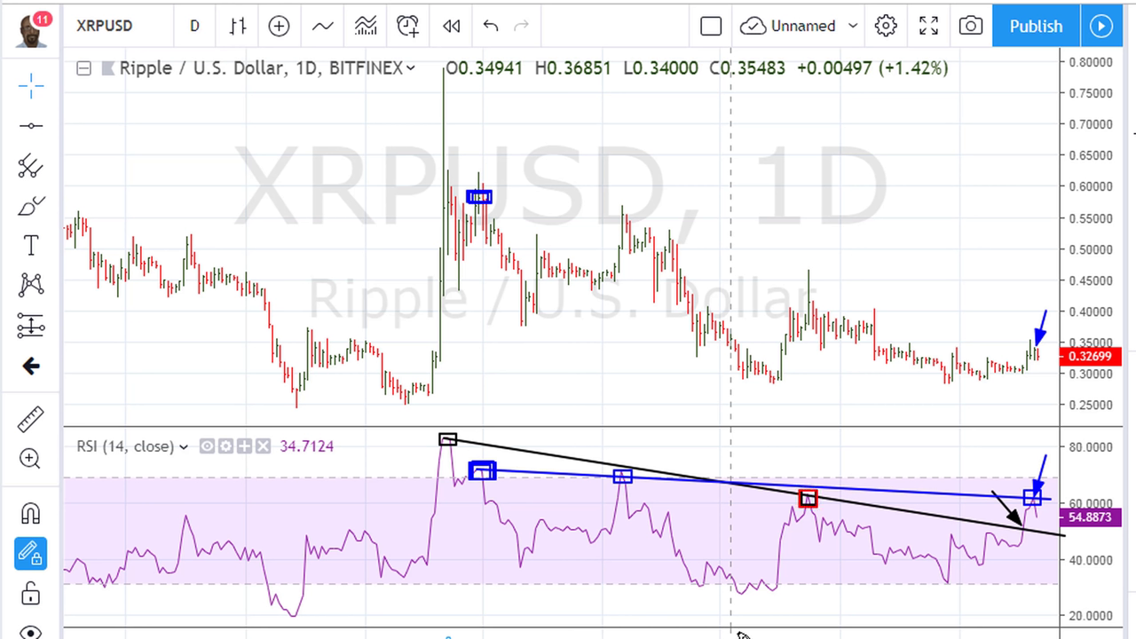
left_click_drag(809, 300, 814, 308)
left_click_drag(809, 502, 1061, 501)
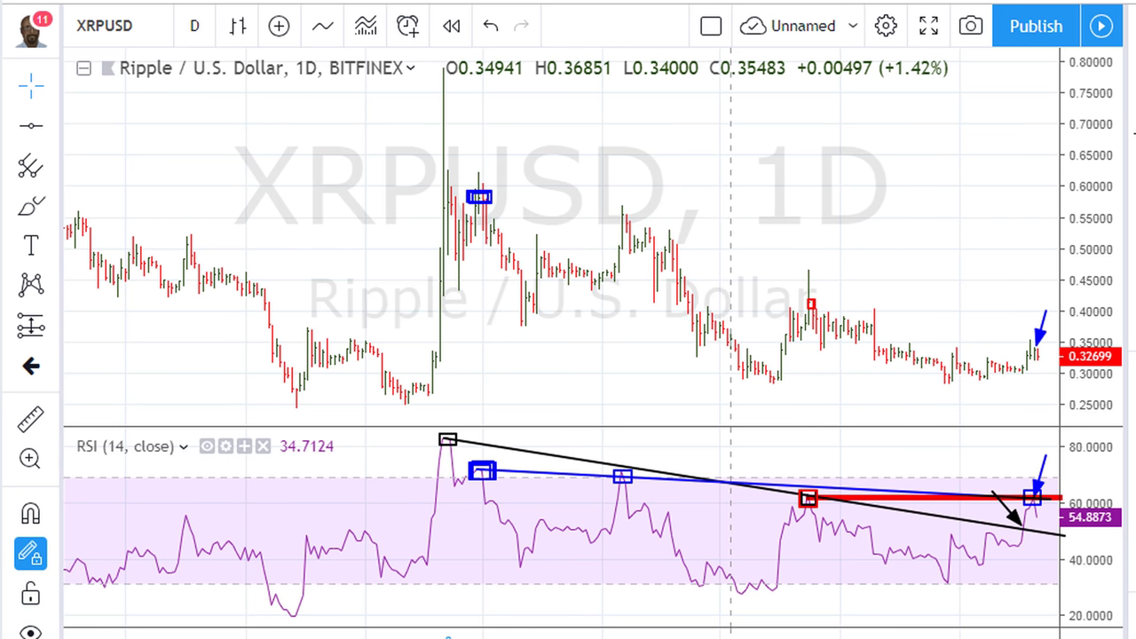
Point a red arrow at the latest RSI high and retrace the blue trendline from the second peak.
left_click_drag(991, 447, 1035, 493)
left_click(482, 471)
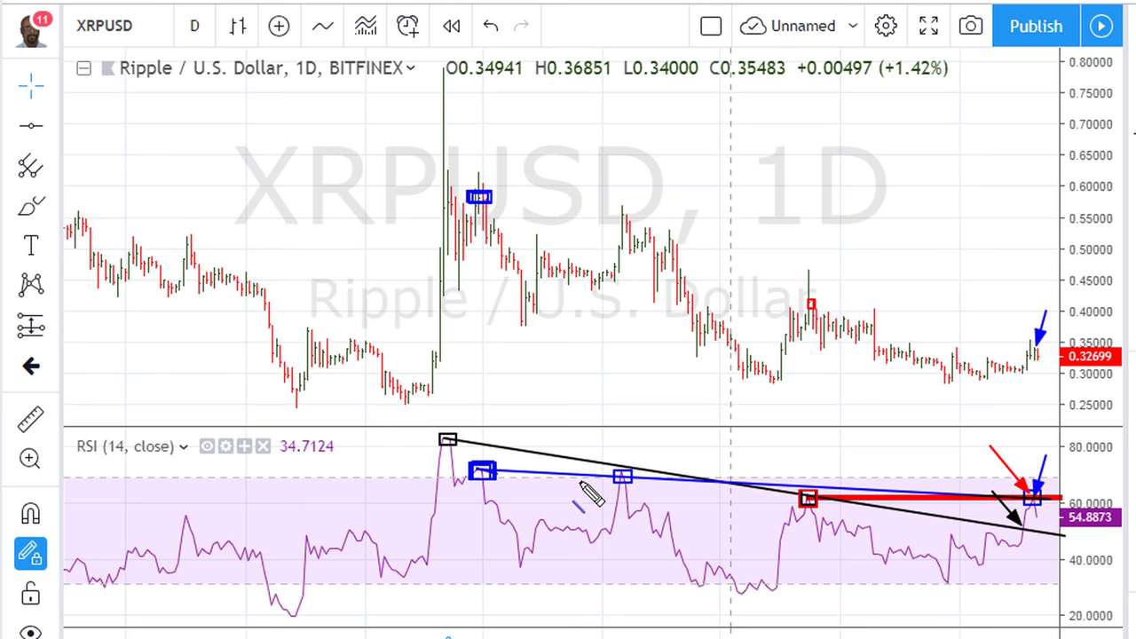
left_click(1062, 502)
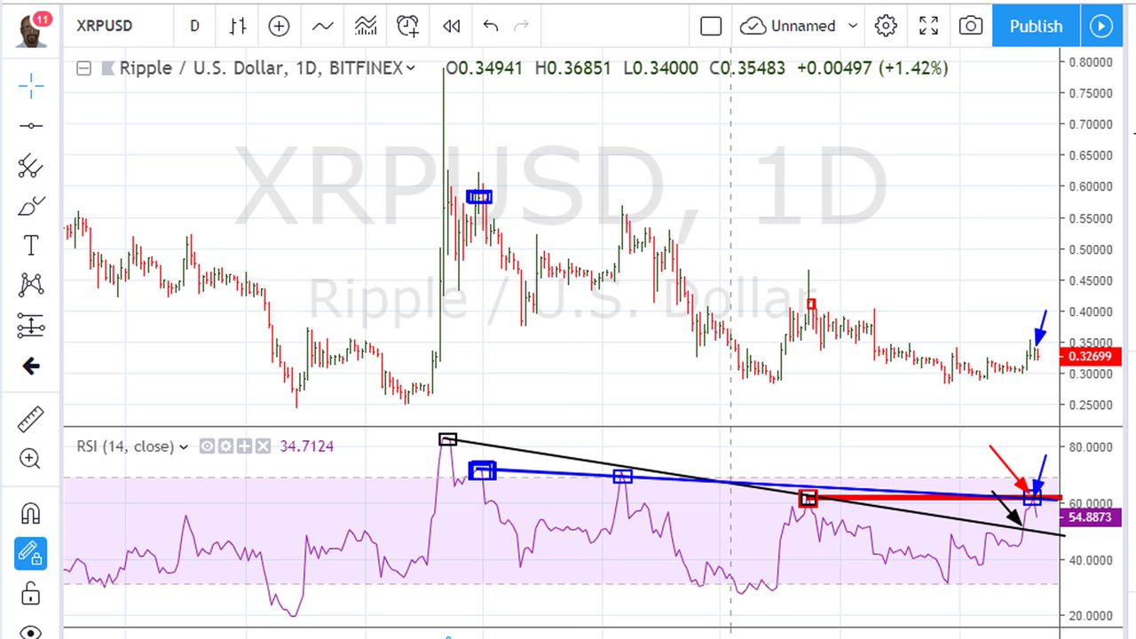